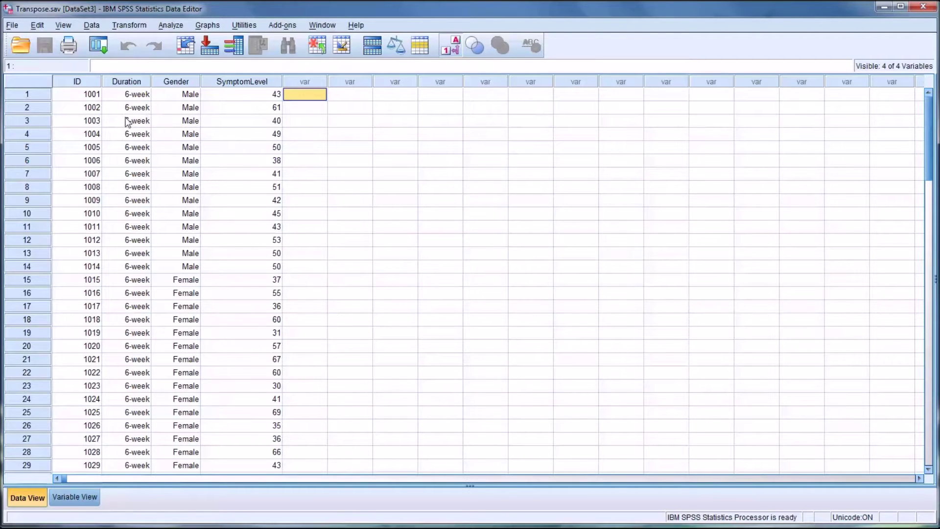
Step: Point out the ID, Duration, Gender and SymptomLevel columns in the original data
left_click(84, 80)
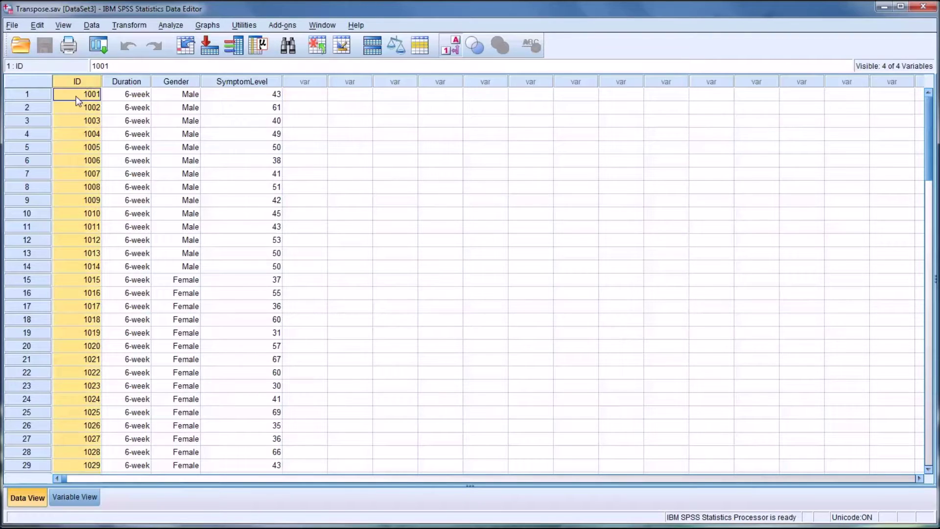
left_click(75, 96)
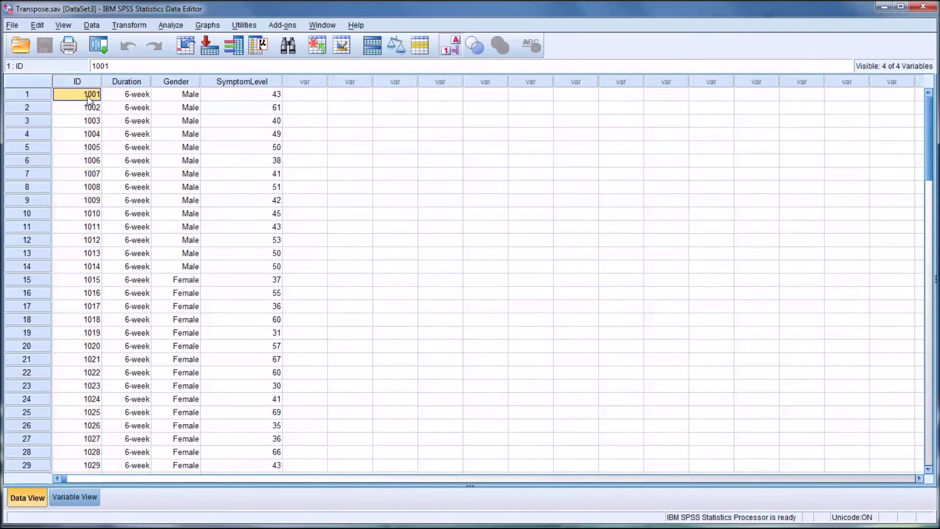
left_click(124, 82)
double_click(126, 95)
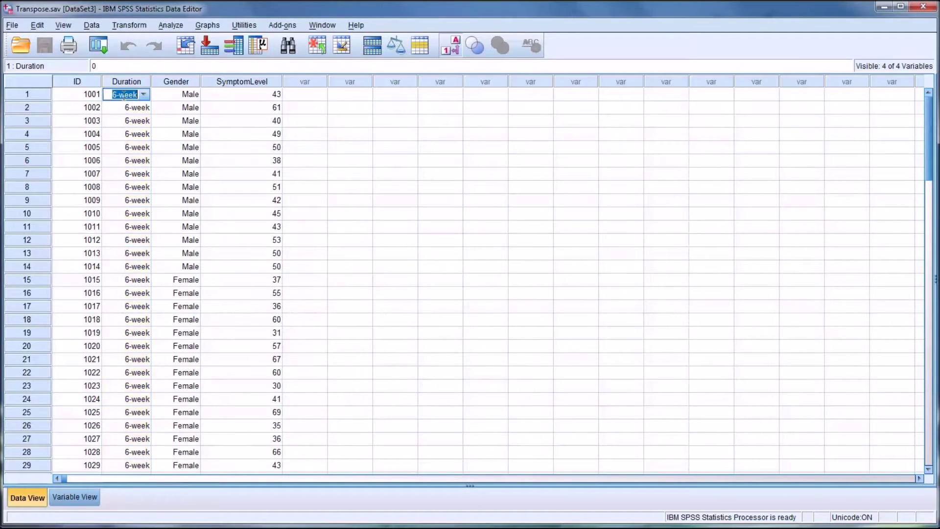
left_click(168, 82)
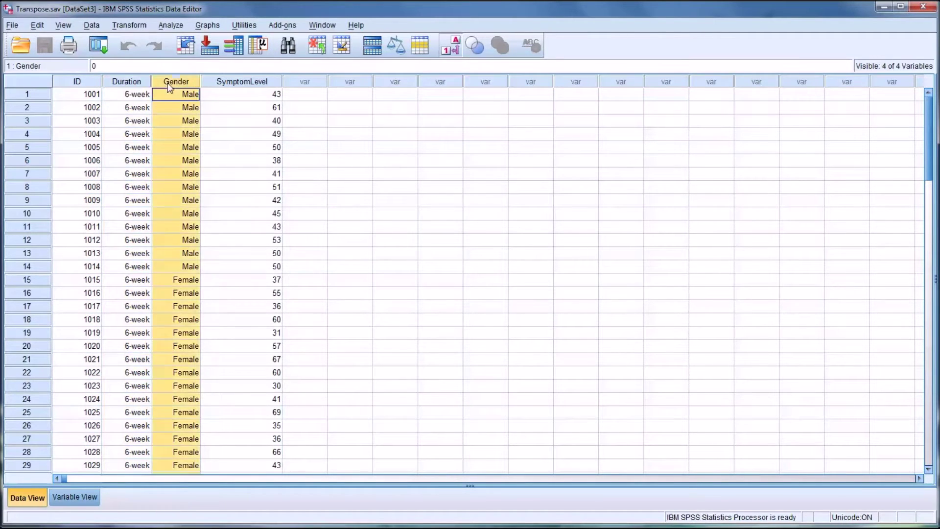
left_click(226, 82)
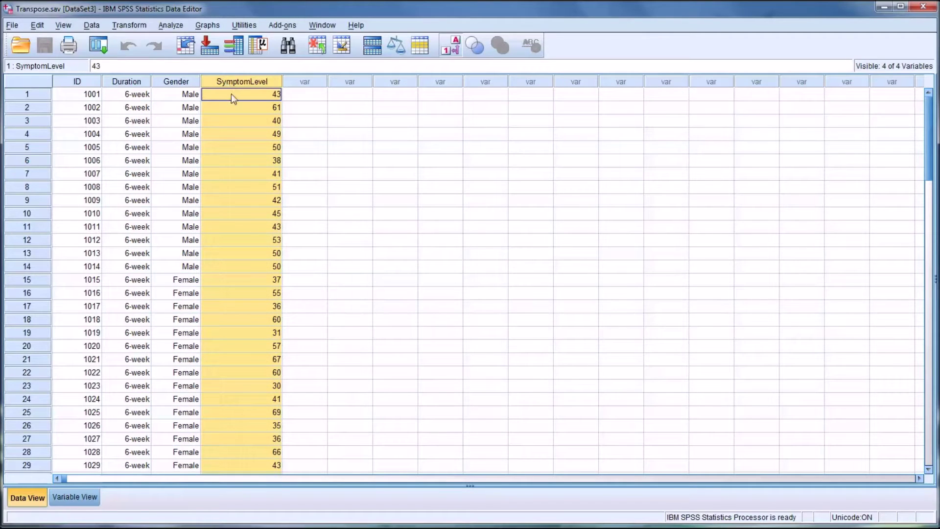
left_click(286, 96)
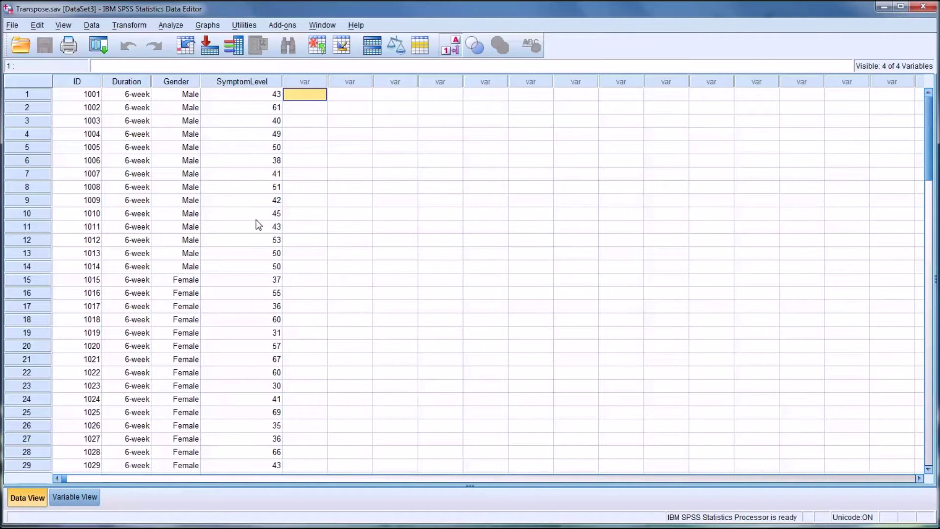
Step: Highlight the Duration, Gender and SymptomLevel columns again, plus cases 5 and 7 as example rows
left_click(138, 82)
left_click(160, 81)
left_click(255, 82)
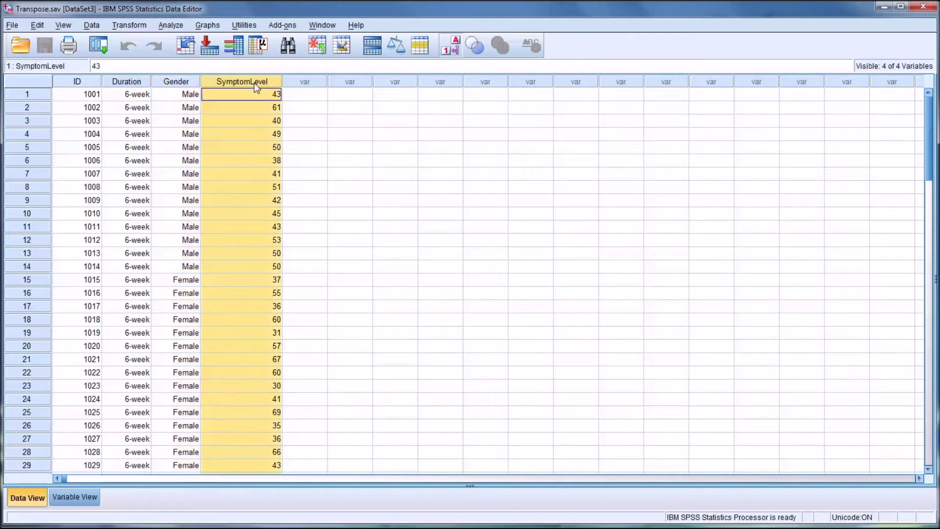
left_click(290, 94)
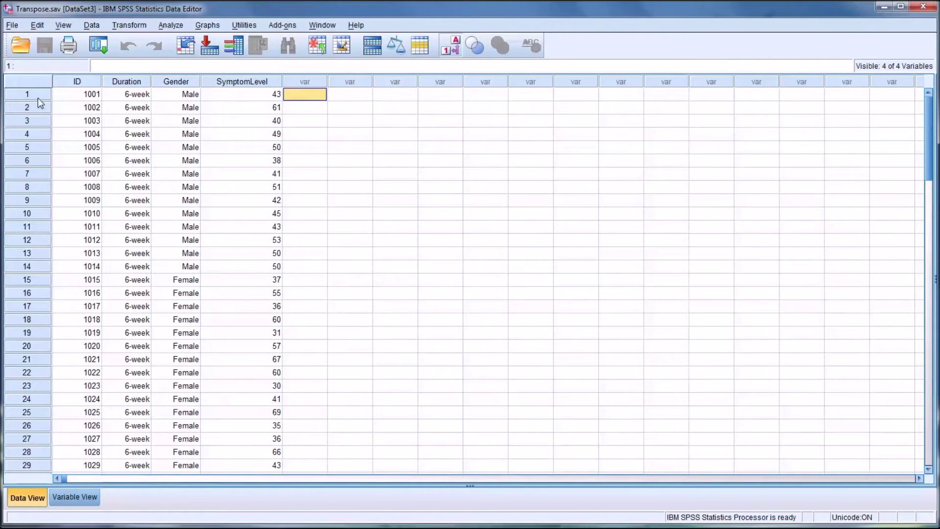
left_click(35, 147)
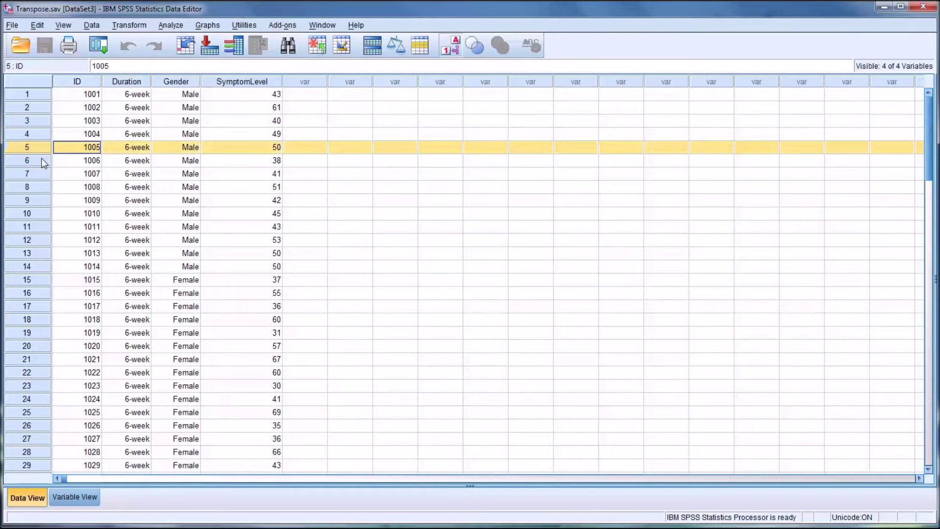
left_click(39, 173)
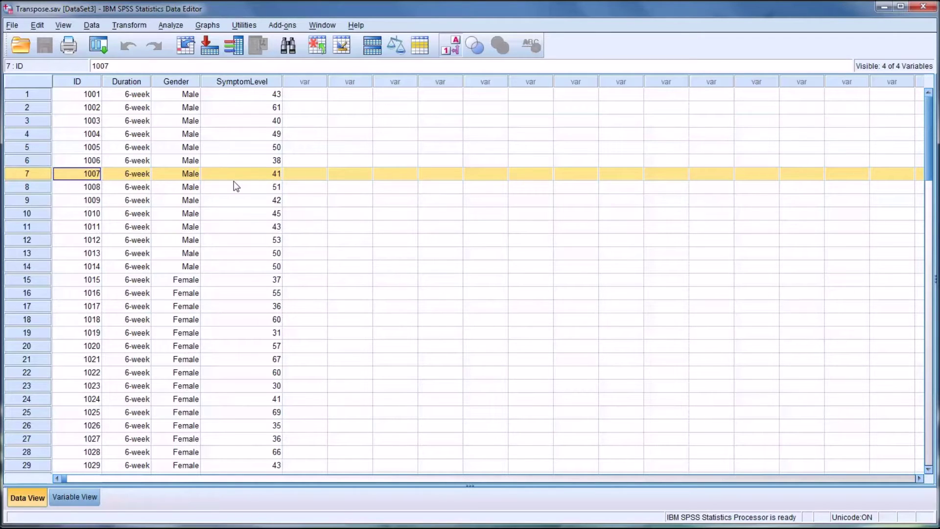
left_click(128, 84)
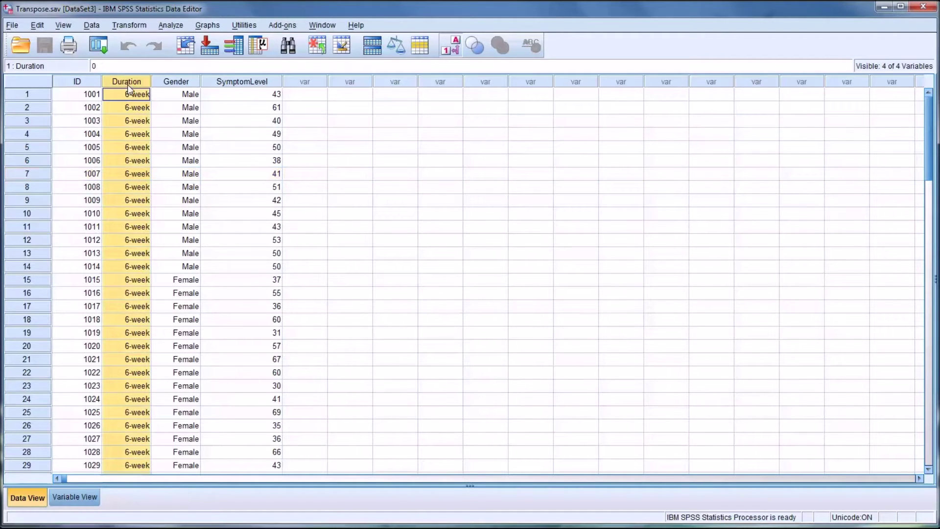
left_click(304, 95)
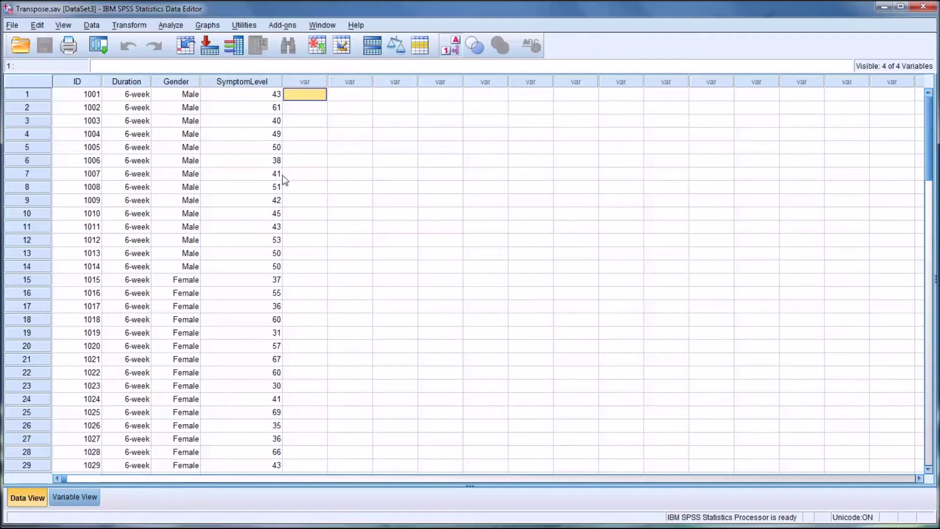
Step: Open Data > Transpose and reset the dialog's preset choices
left_click(91, 26)
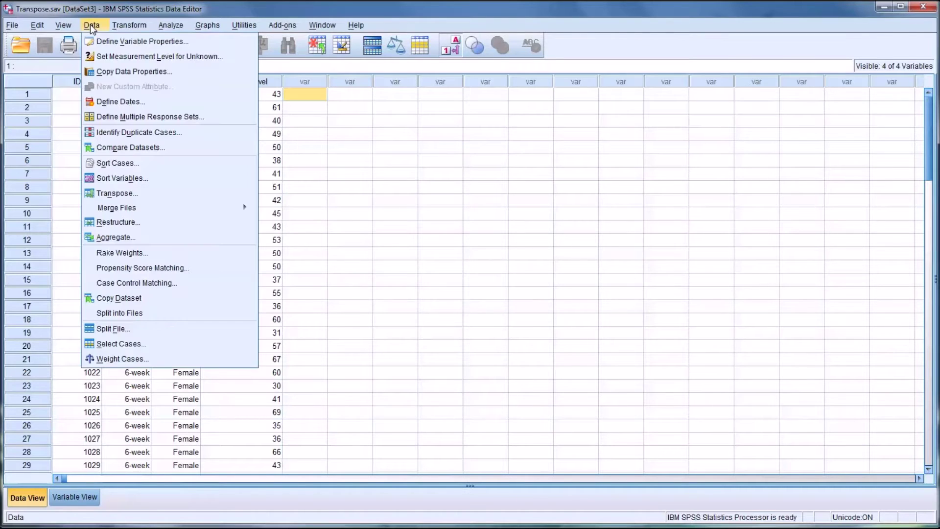
left_click(134, 194)
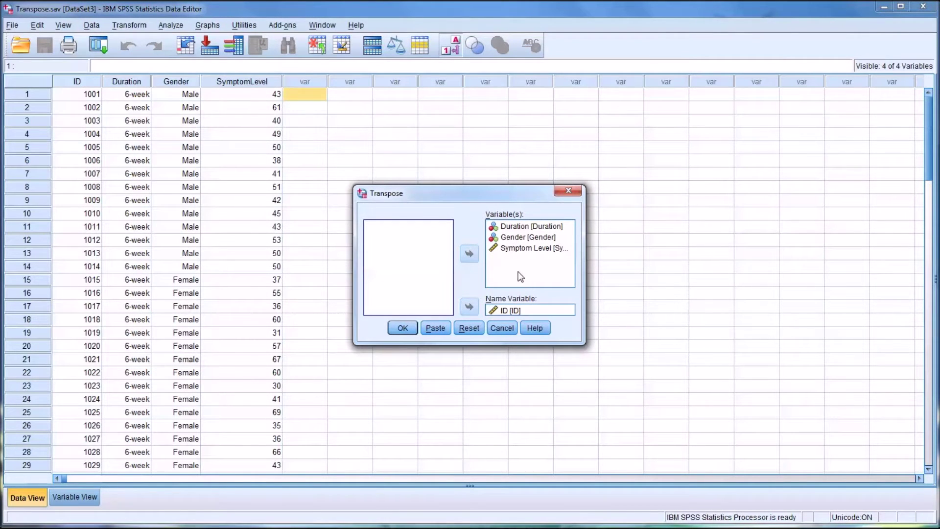
left_click(466, 330)
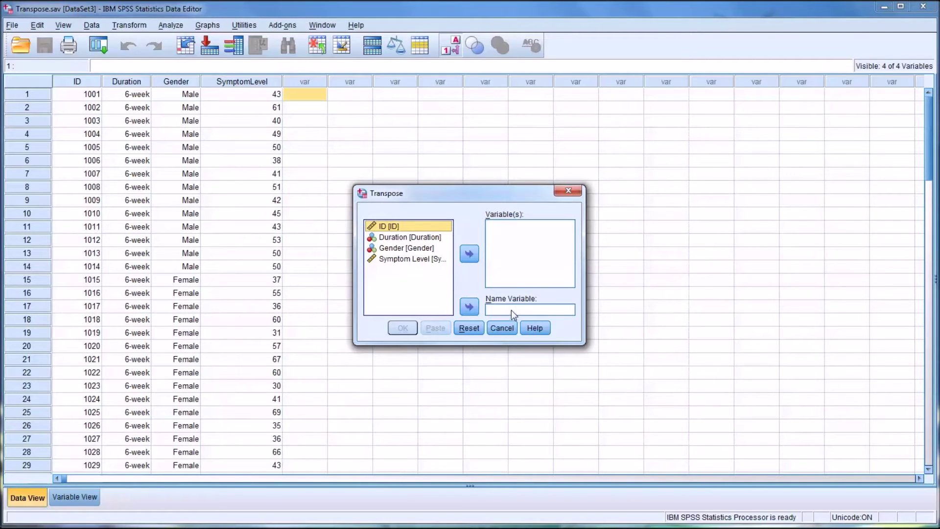
Step: Make ID the name variable and add SymptomLevel, Gender and Duration, with Duration listed first
left_click_drag(390, 228, 505, 311)
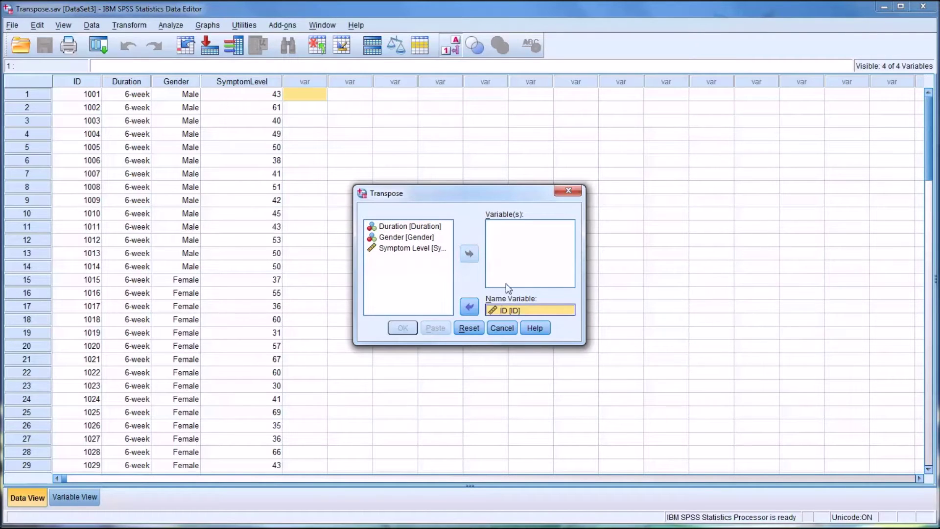
left_click(406, 248)
left_click_drag(404, 246, 522, 250)
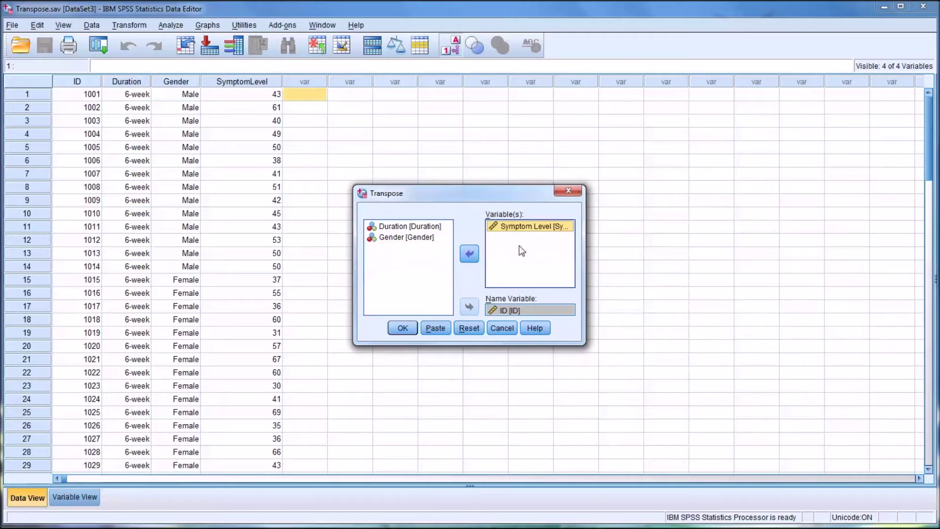
left_click(427, 240)
left_click_drag(427, 240, 522, 249)
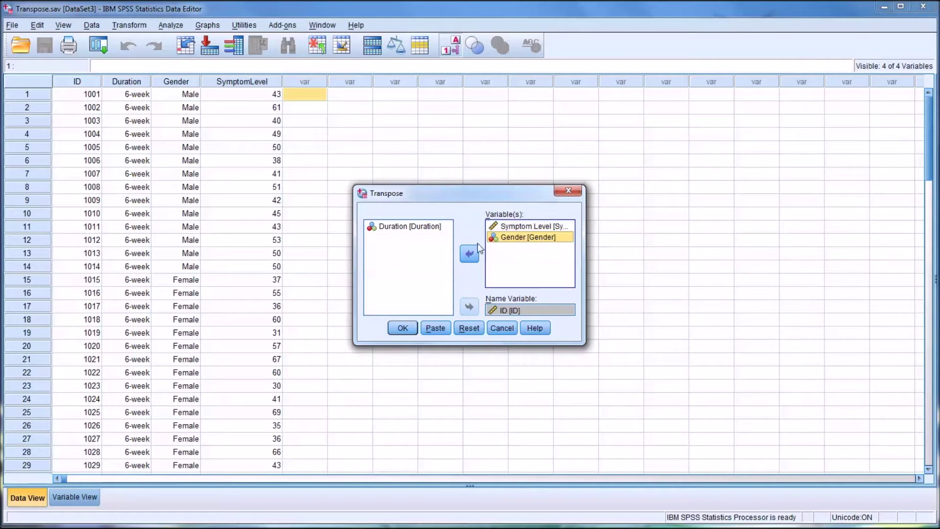
left_click_drag(427, 227, 516, 262)
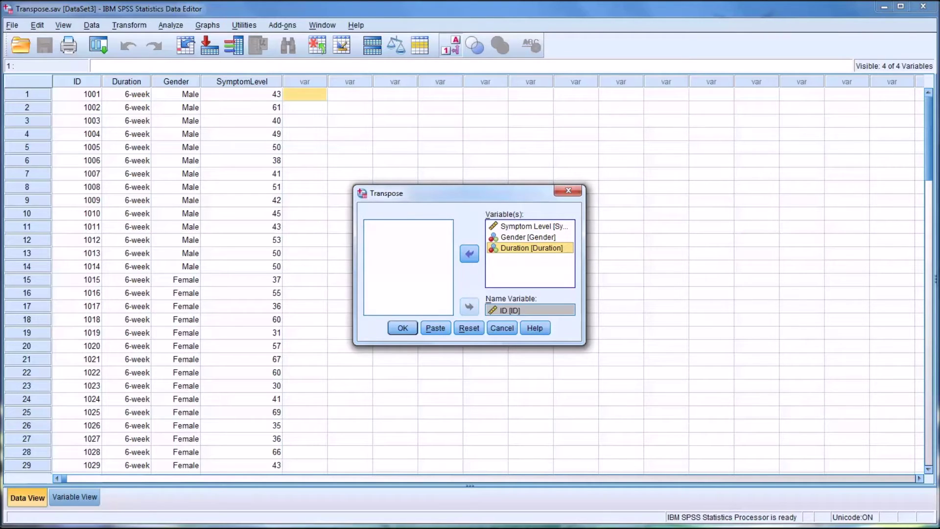
mouse_move(509, 254)
left_mouse_down()
mouse_move(510, 229)
mouse_move(518, 253)
left_mouse_up()
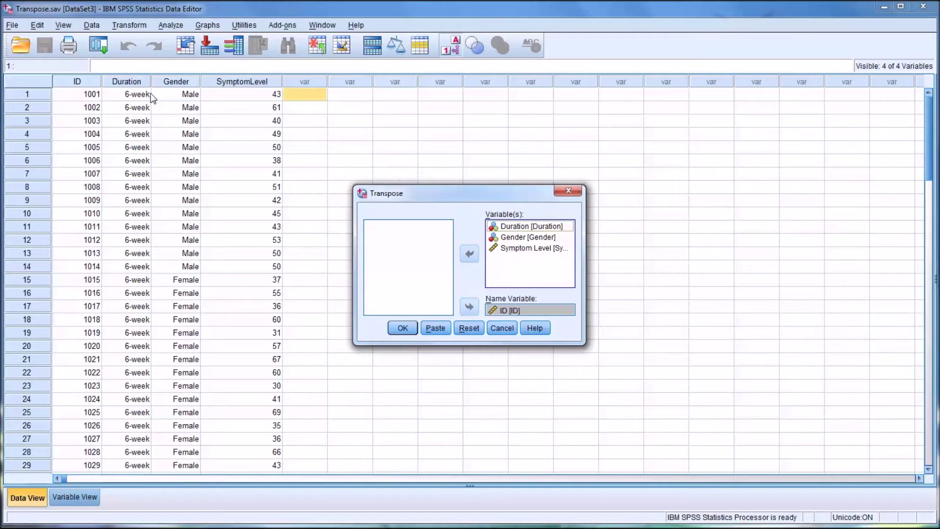
Step: Run the transpose into Untitled8, minimize the output log and enlarge the flipped dataset's window
left_click(403, 329)
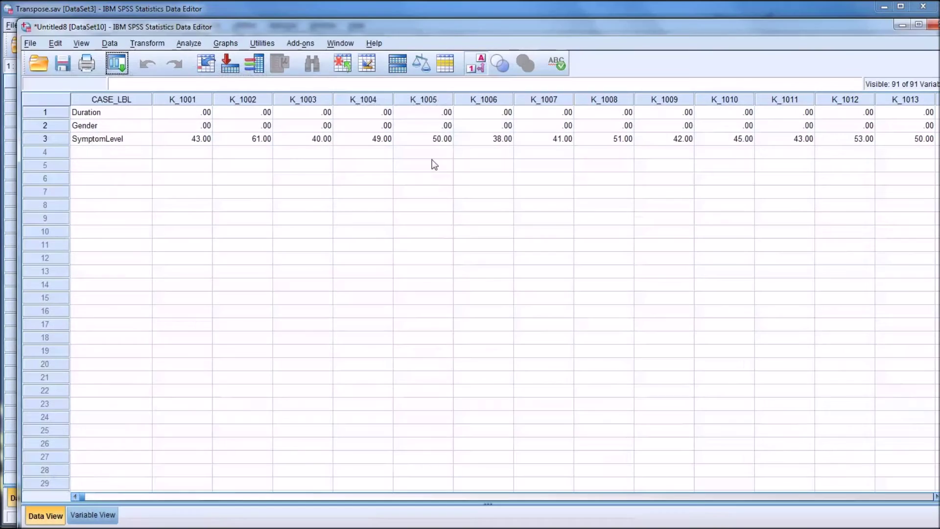
left_click_drag(448, 25, 433, 8)
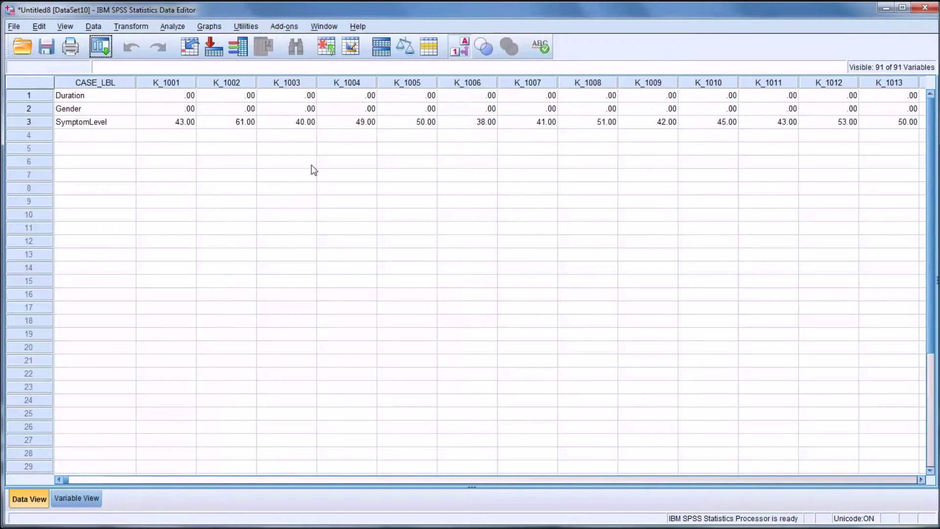
left_click_drag(320, 14, 495, 401)
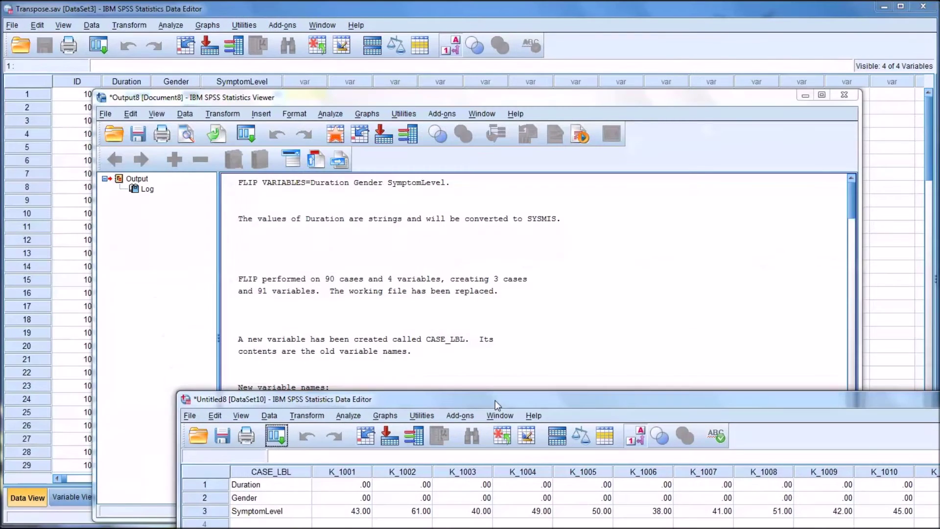
left_click(800, 97)
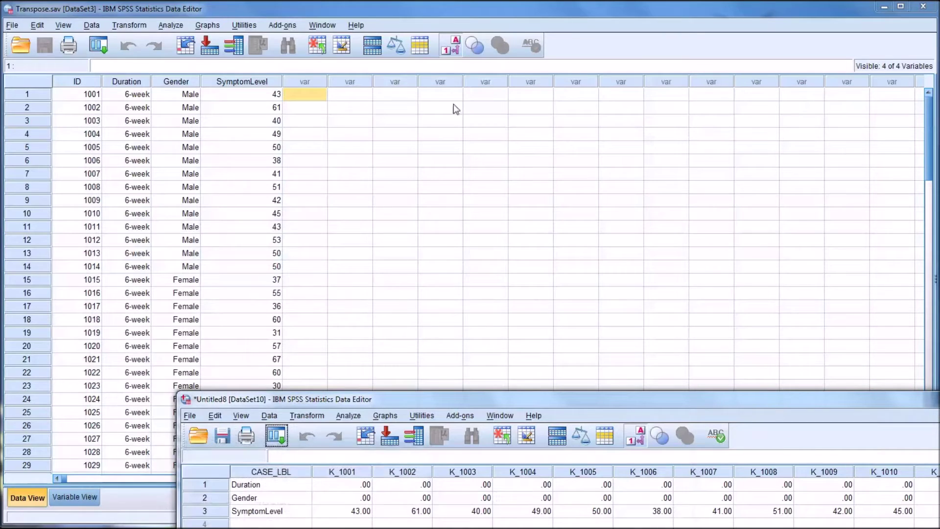
left_click_drag(462, 401, 286, 10)
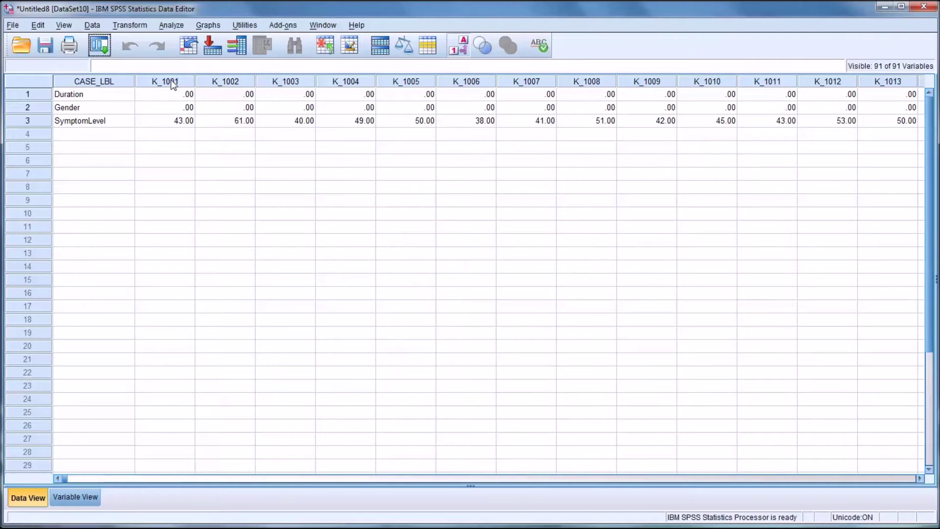
left_click(30, 96)
left_click(40, 107)
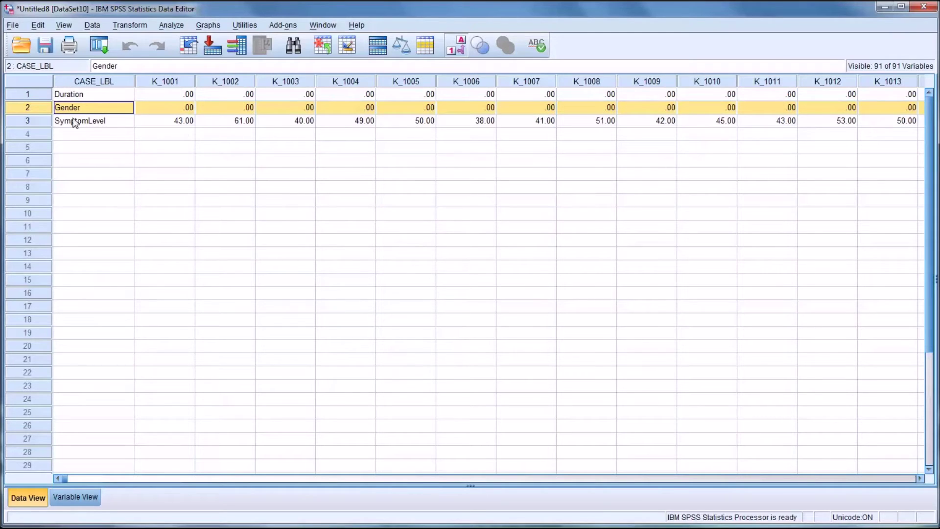
left_click(44, 123)
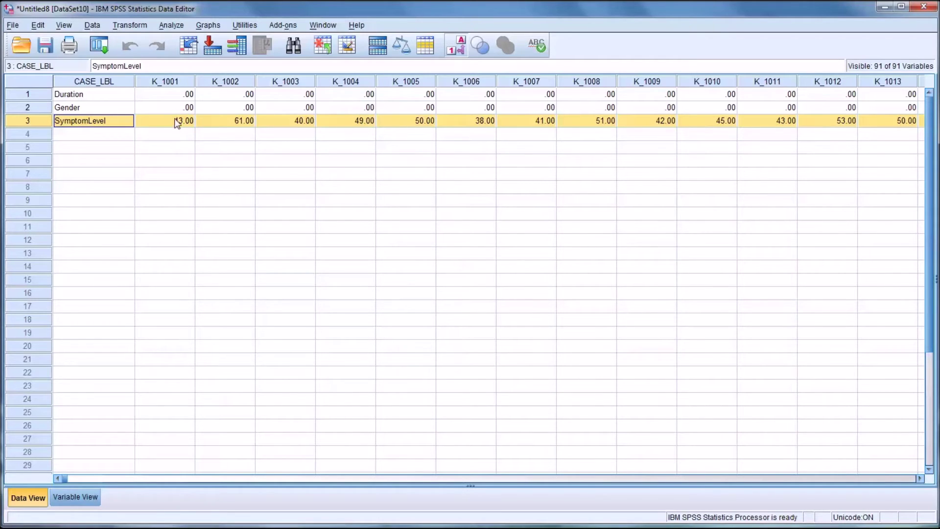
left_click(153, 122)
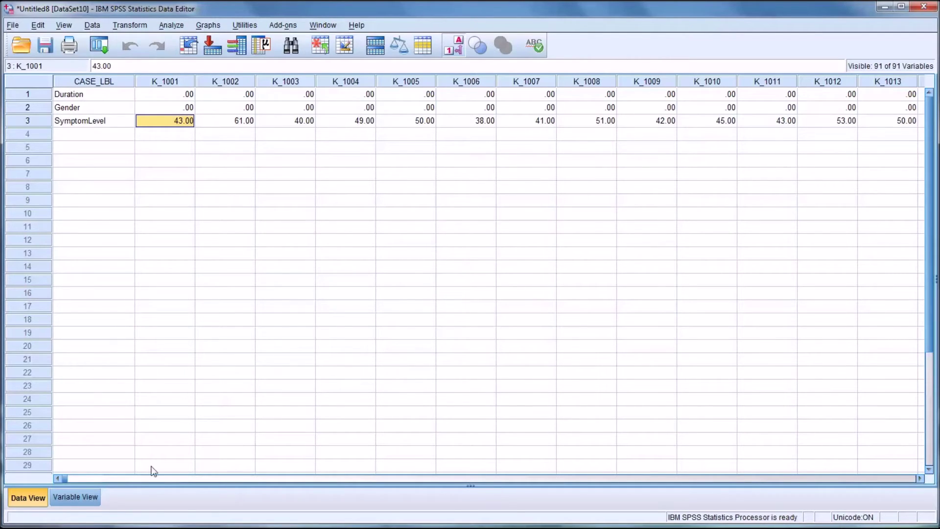
left_click(79, 477)
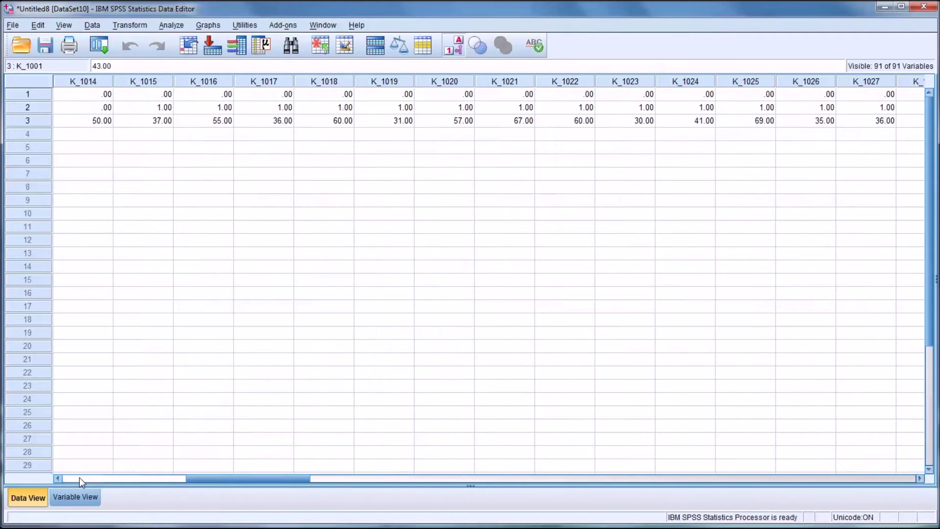
left_click_drag(247, 483, 118, 481)
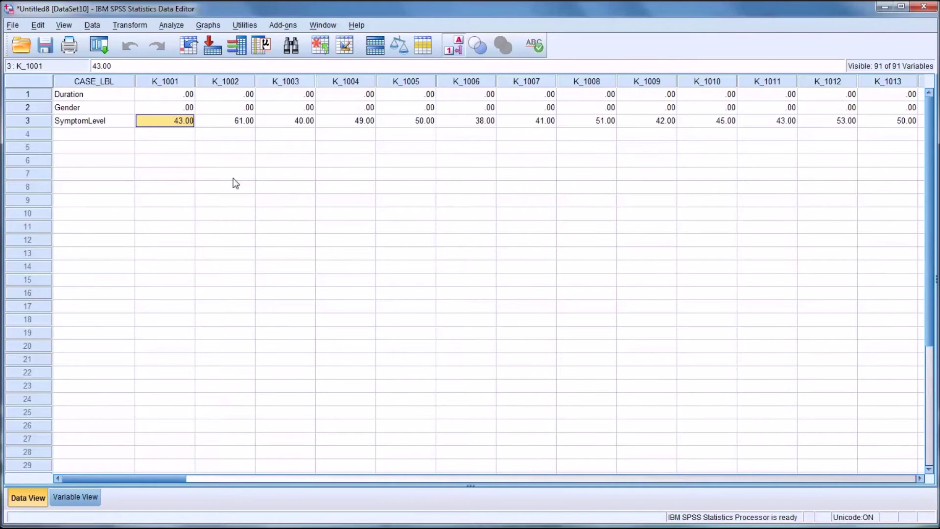
left_click(81, 97)
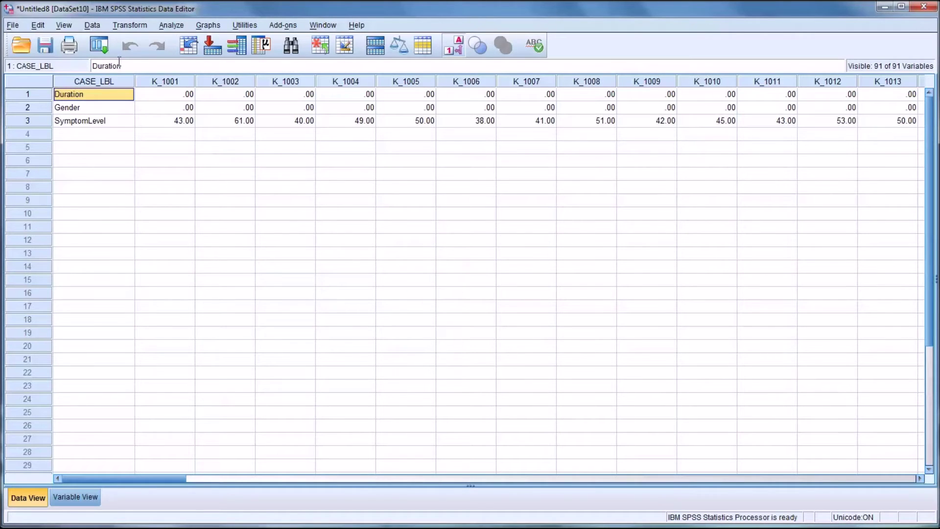
Step: Open Data > Transpose on Untitled8 and set CASE_LBL as the name variable
left_click(88, 27)
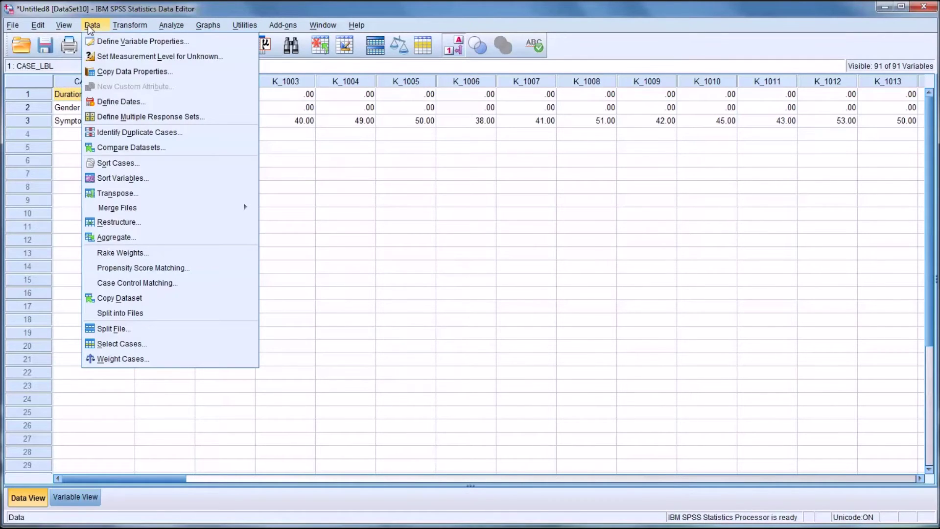
left_click(138, 194)
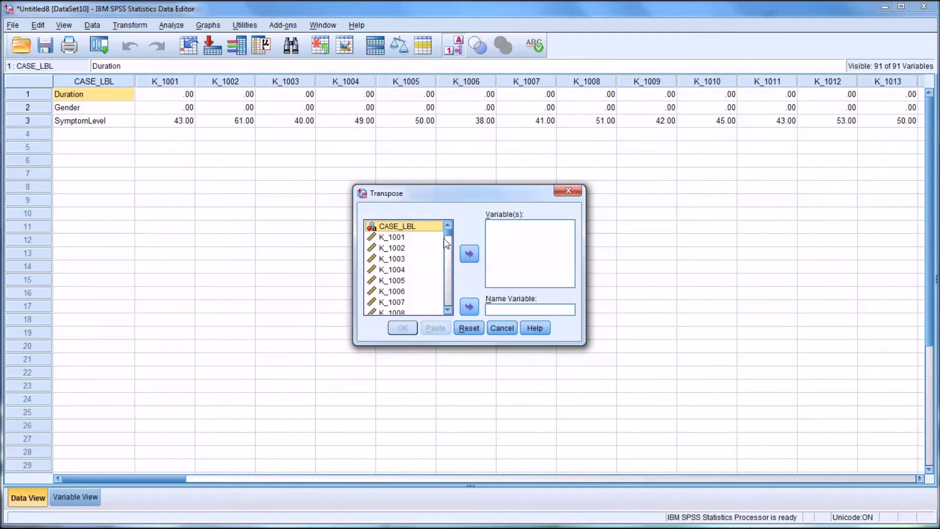
mouse_move(451, 239)
left_mouse_down()
mouse_move(450, 305)
mouse_move(456, 228)
left_mouse_up()
left_click_drag(391, 229, 505, 309)
left_click_drag(417, 227, 496, 308)
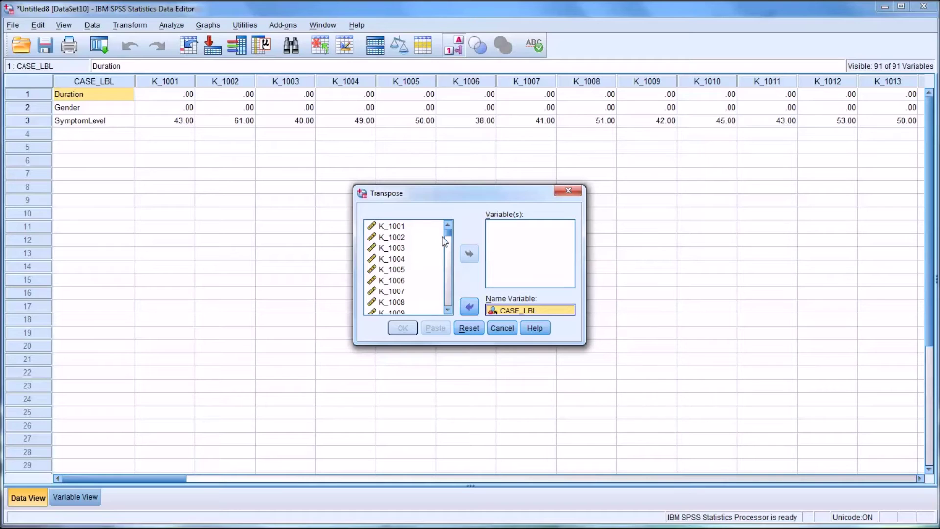
Step: Select K_1001 and all other K_ variables, add them to Variable(s), and run the transpose
left_click(403, 229)
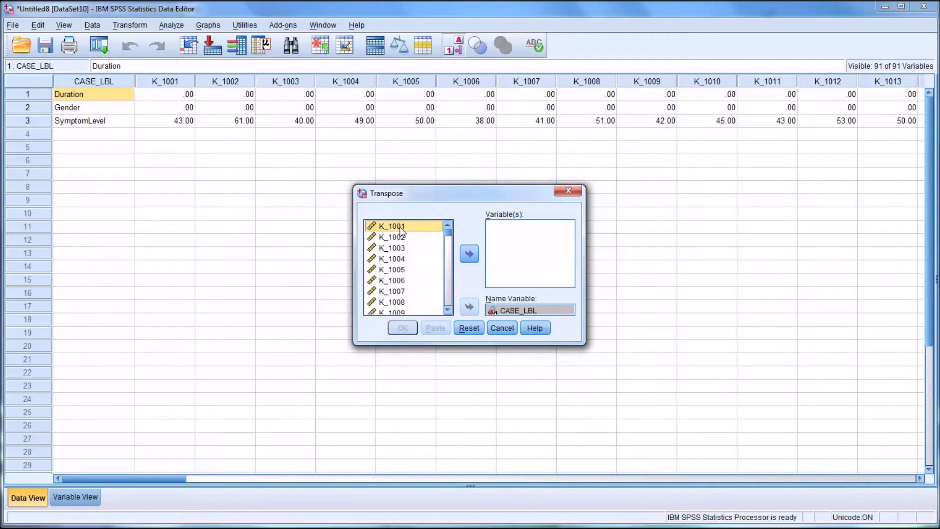
key("ctrl+a")
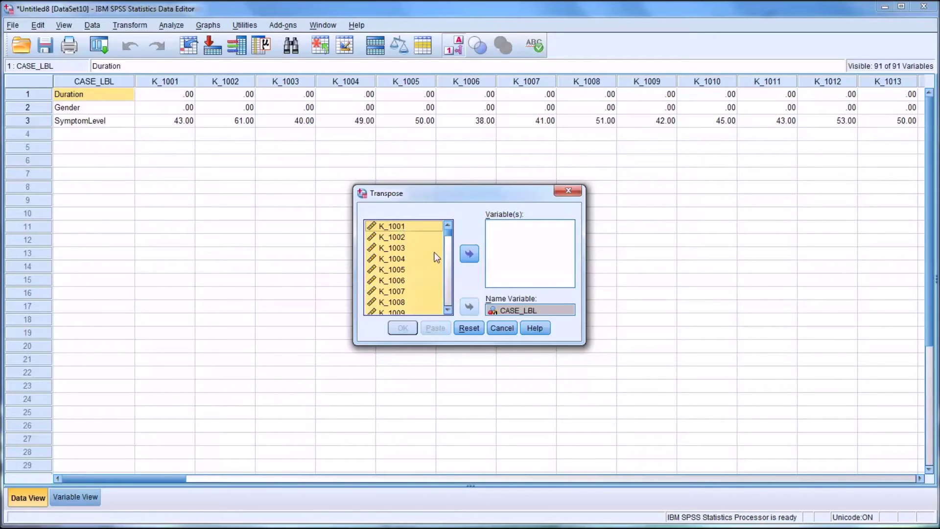
mouse_move(449, 234)
left_mouse_down()
mouse_move(454, 313)
mouse_move(446, 229)
left_mouse_up()
left_click(469, 254)
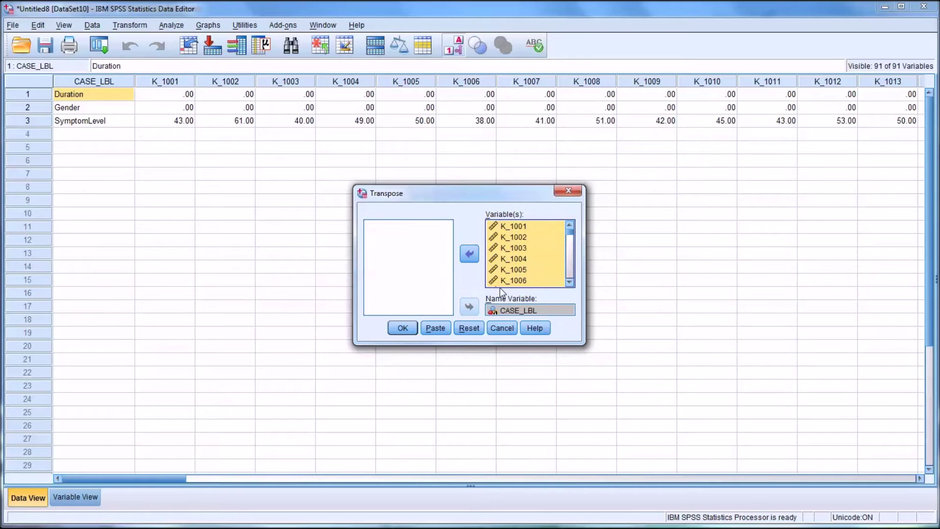
left_click(406, 328)
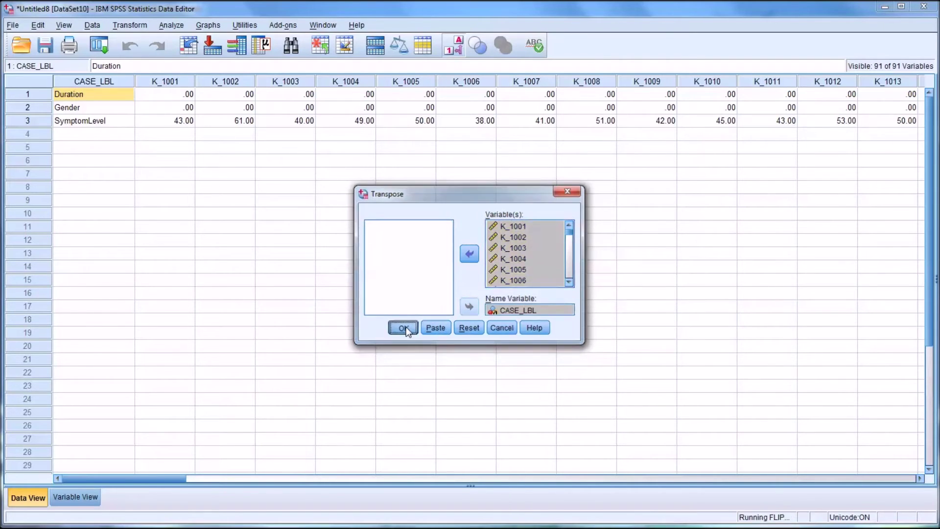
left_click_drag(460, 29, 439, 11)
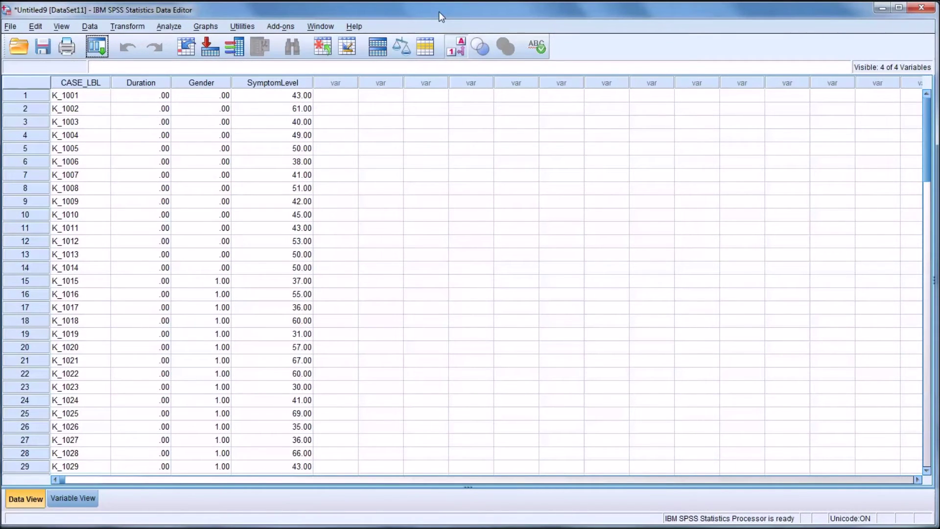
Step: Point out K_1001 through K_1004 as the first four CASE_LBL rows of Untitled9
left_click_drag(439, 11, 442, 13)
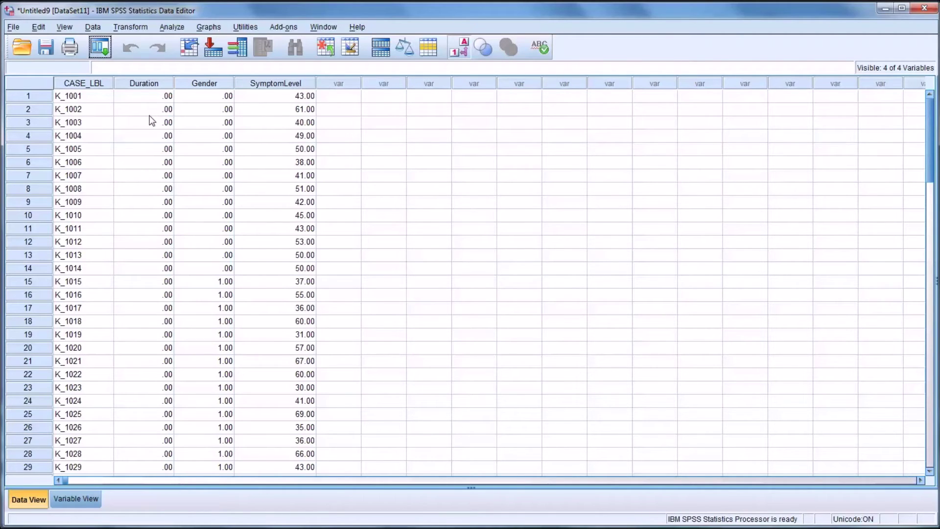
left_click(82, 96)
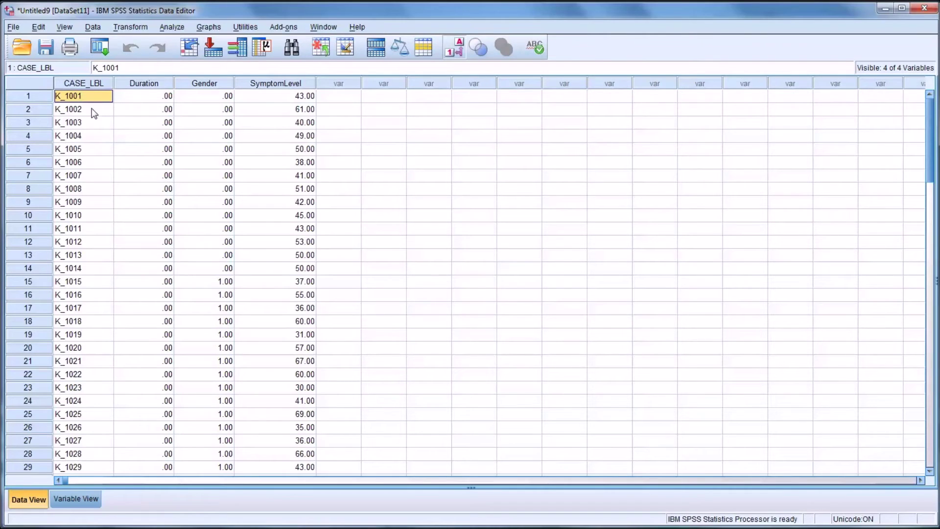
left_click(92, 109)
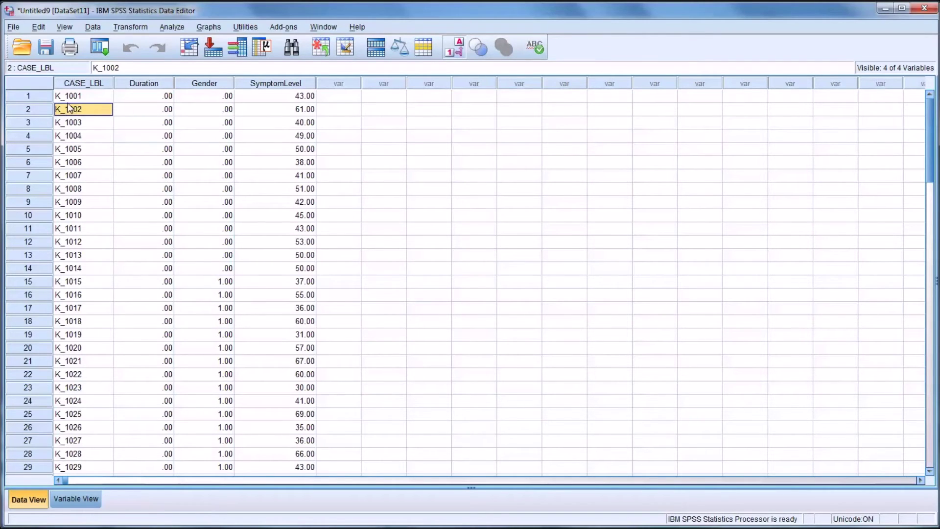
left_click(82, 125)
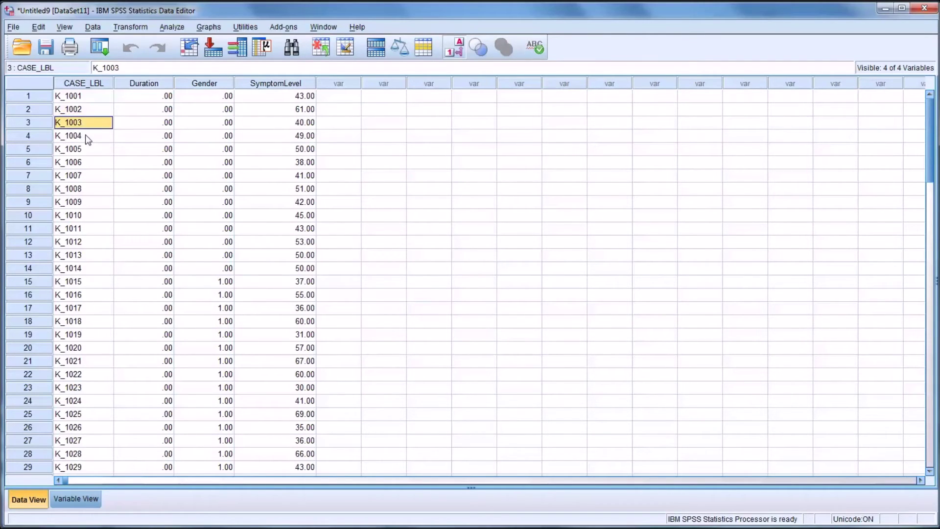
left_click(87, 138)
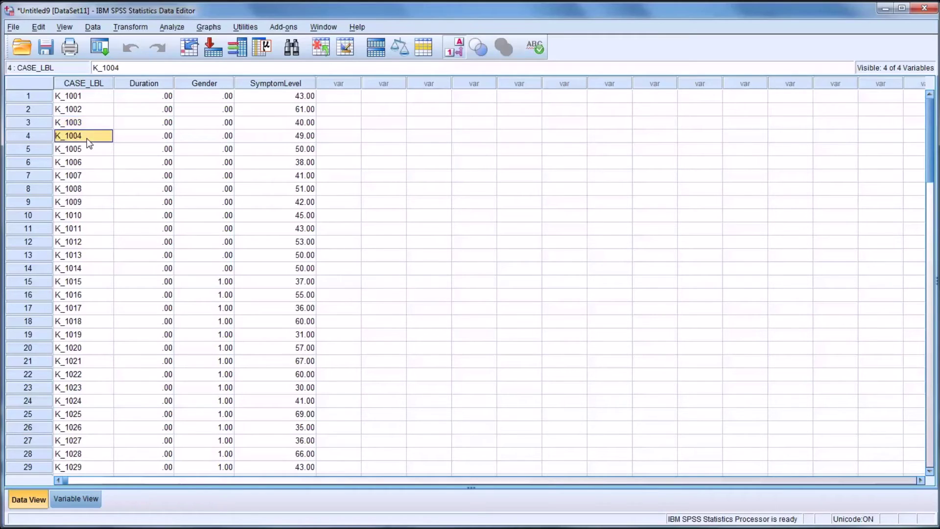
Step: Review the Duration and Gender columns: Duration .00 through K_1030, 1.00 from K_1031, 2.00 from K_1061
left_click(147, 84)
left_click(195, 84)
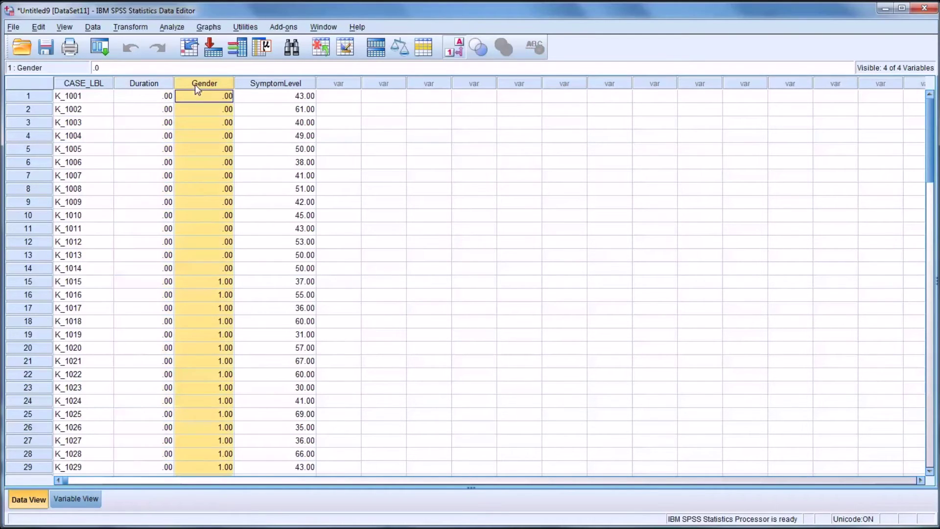
left_click(144, 97)
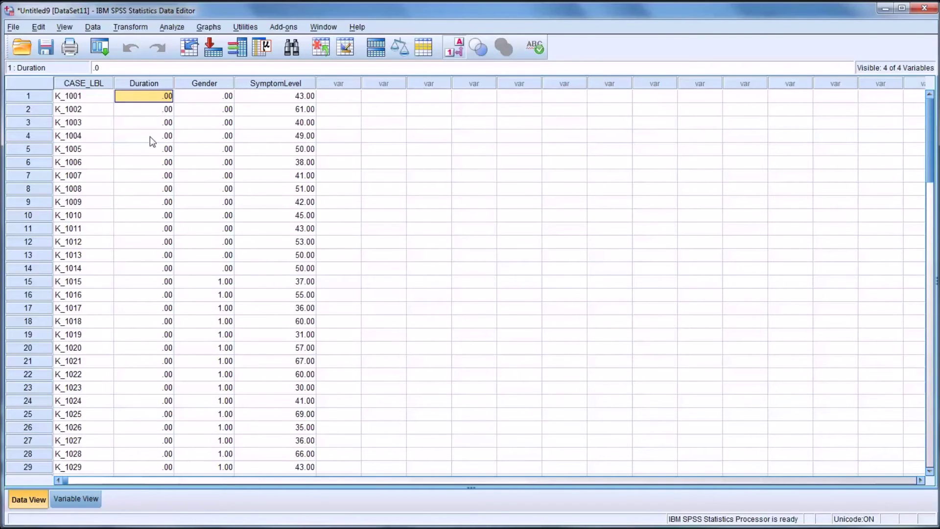
scroll(145, 206, "down", 2)
scroll(145, 205, "down", 14)
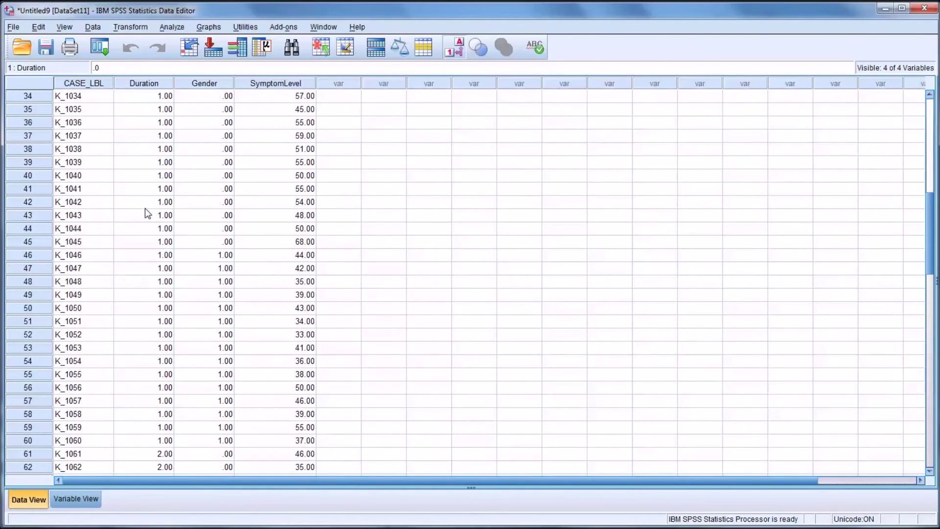
scroll(148, 316, "up", 15)
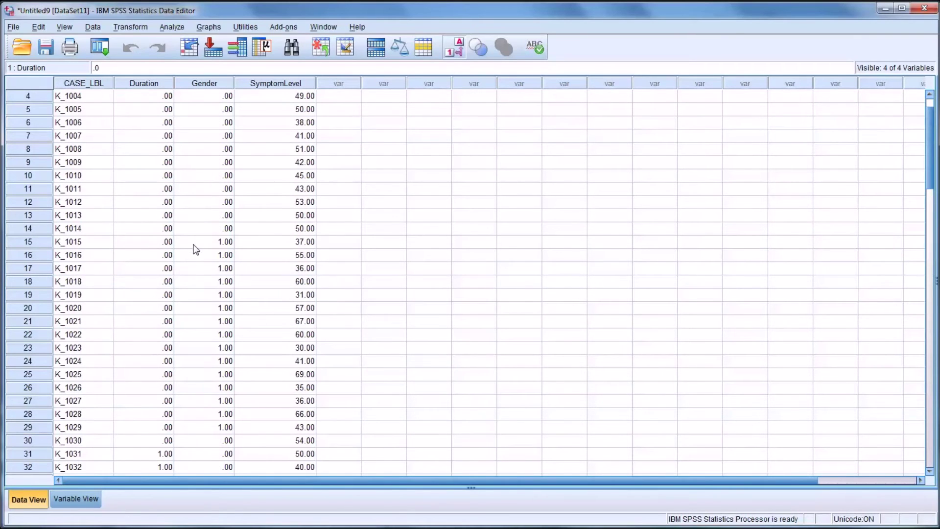
scroll(193, 247, "up", 1)
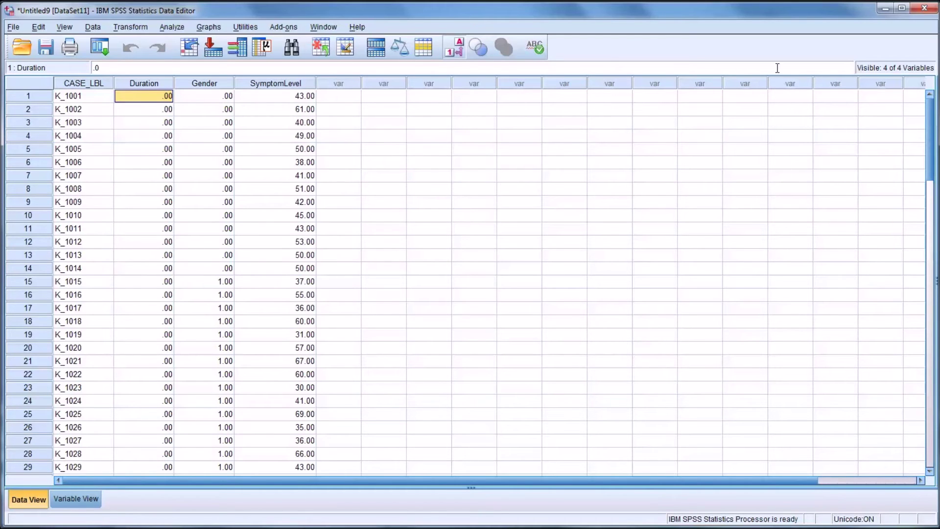
Step: Minimize Untitled9, the FLIP output log and Untitled8 to bring back Transpose.sav
left_click(886, 6)
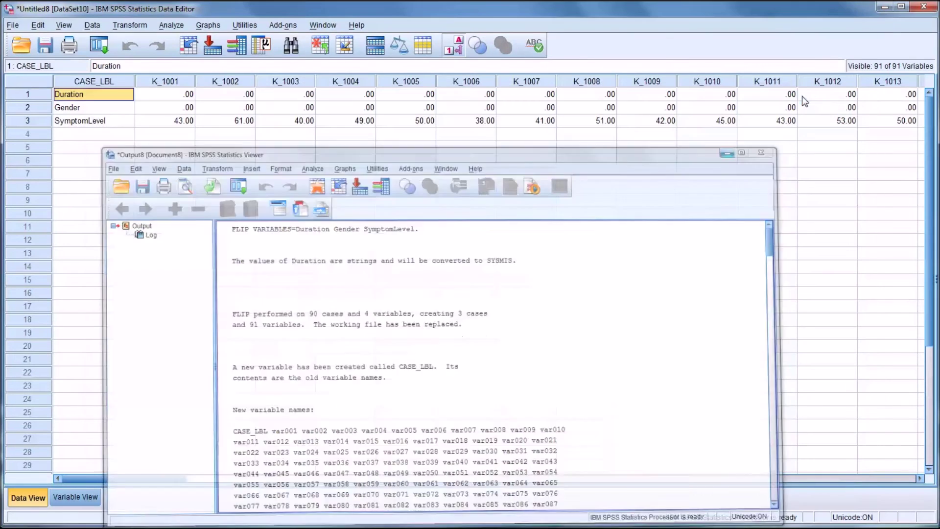
left_click(803, 96)
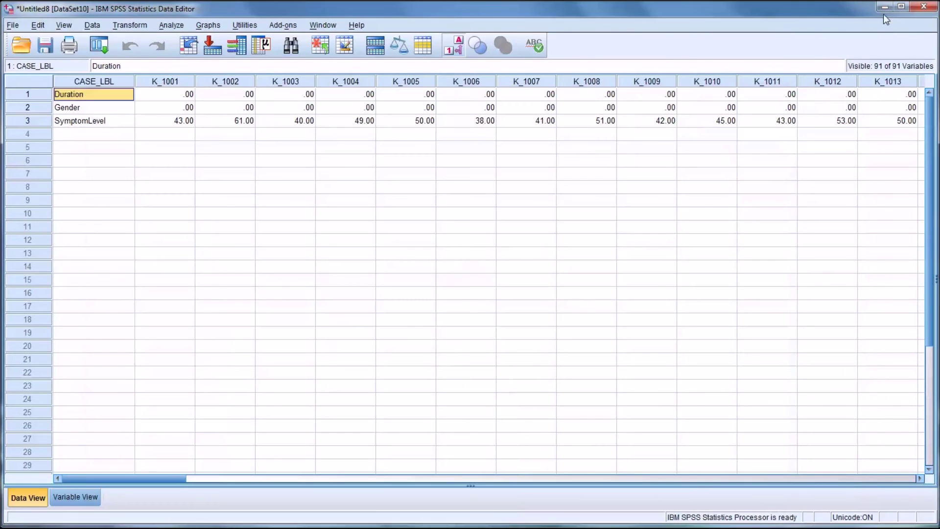
left_click(882, 8)
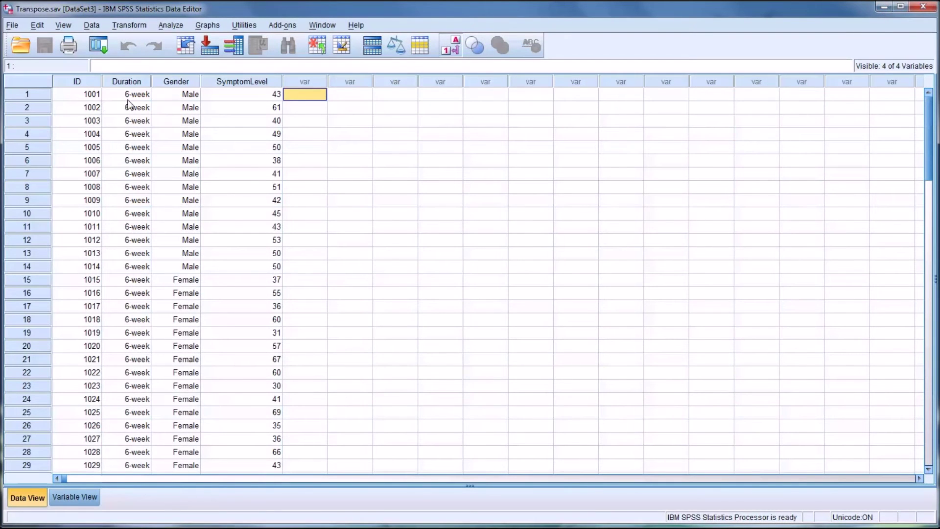
Step: Show numeric codes, scroll through the cases, restore value labels, and switch to Variable View
left_click(455, 53)
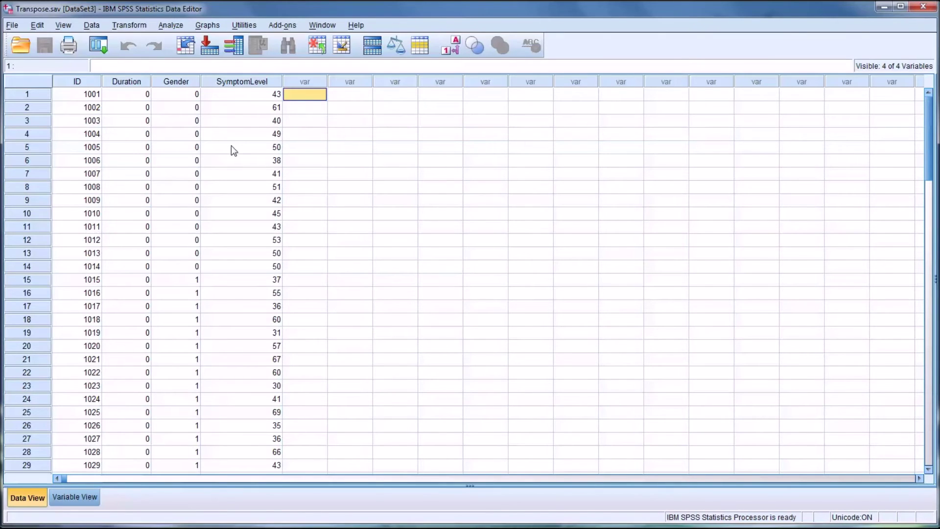
scroll(227, 186, "down", 8)
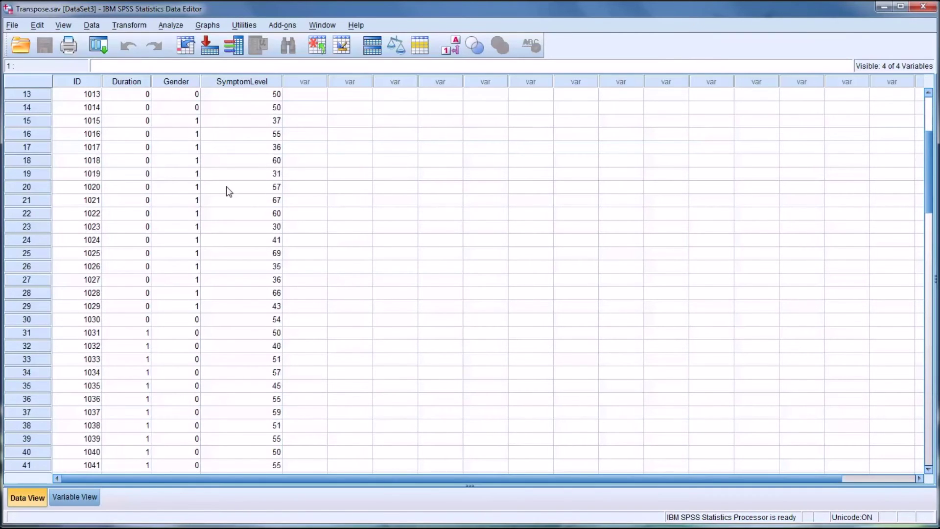
scroll(227, 186, "down", 3)
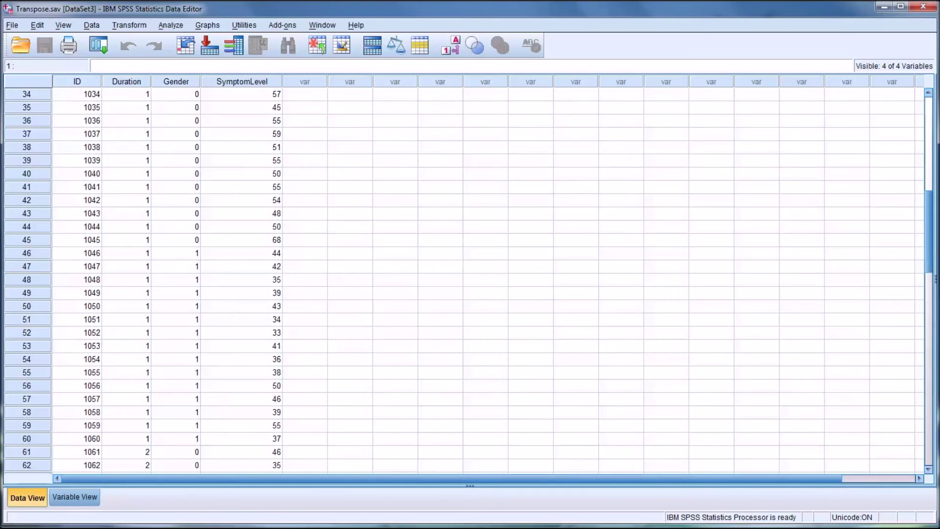
scroll(397, 325, "down", 6)
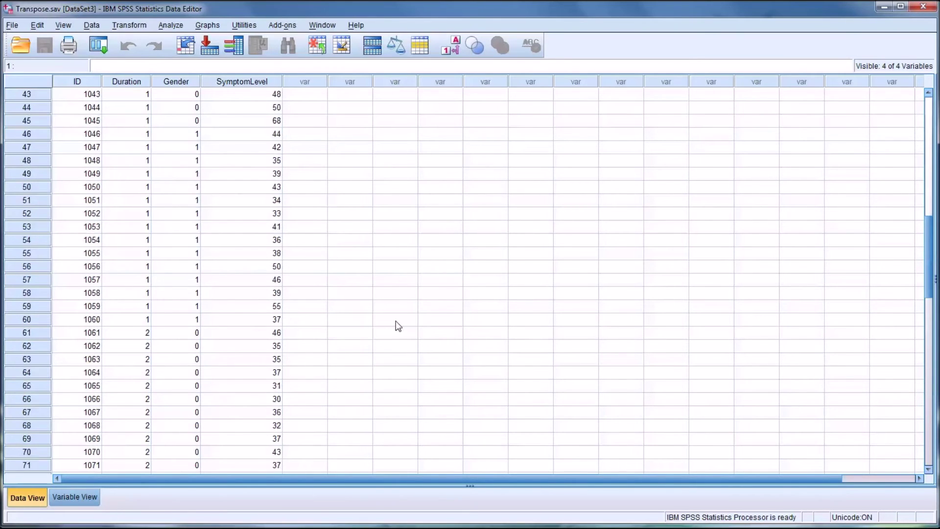
scroll(397, 325, "down", 5)
scroll(397, 324, "up", 9)
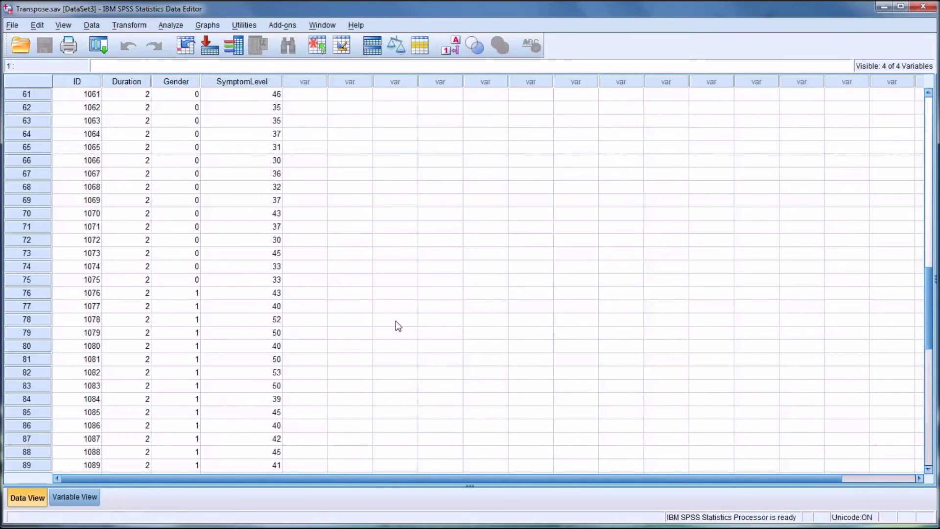
scroll(396, 321, "up", 13)
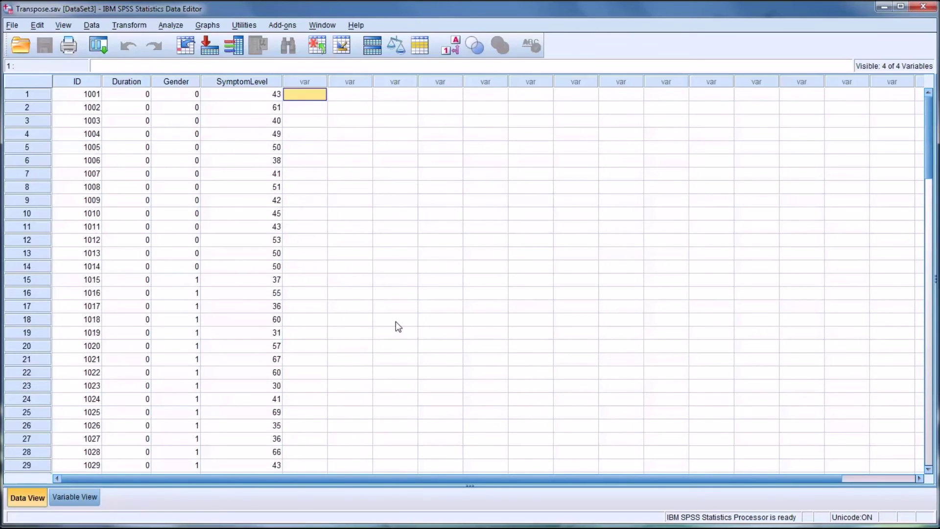
left_click(449, 48)
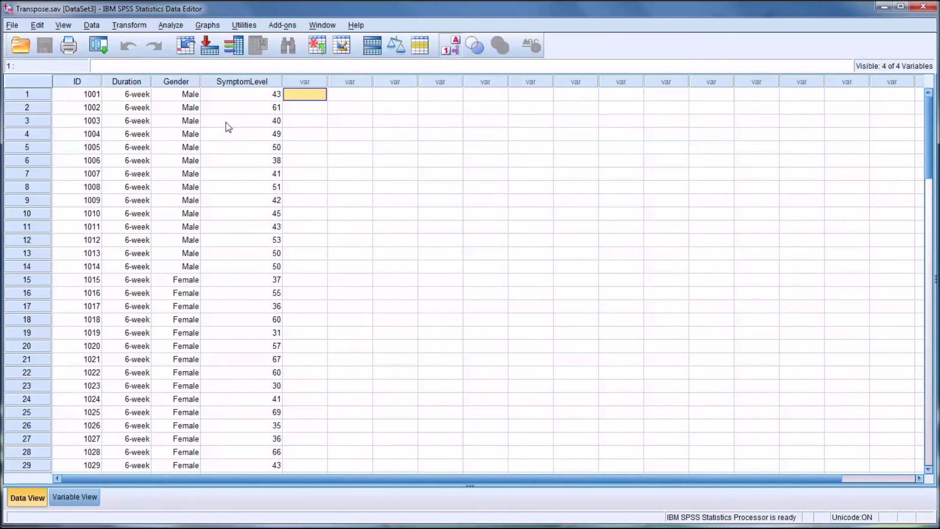
left_click(77, 498)
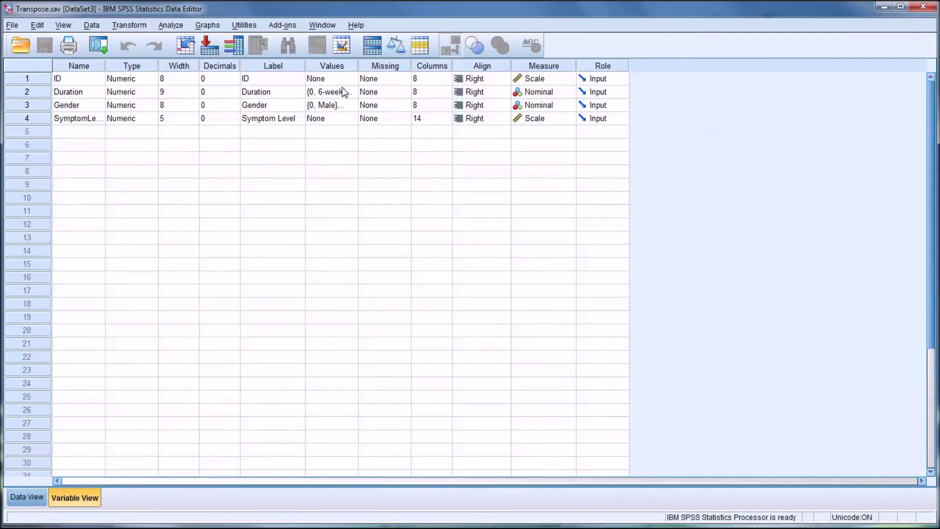
Step: Widen the Values column to read the labels, then go back to Data View
left_click_drag(358, 67, 414, 68)
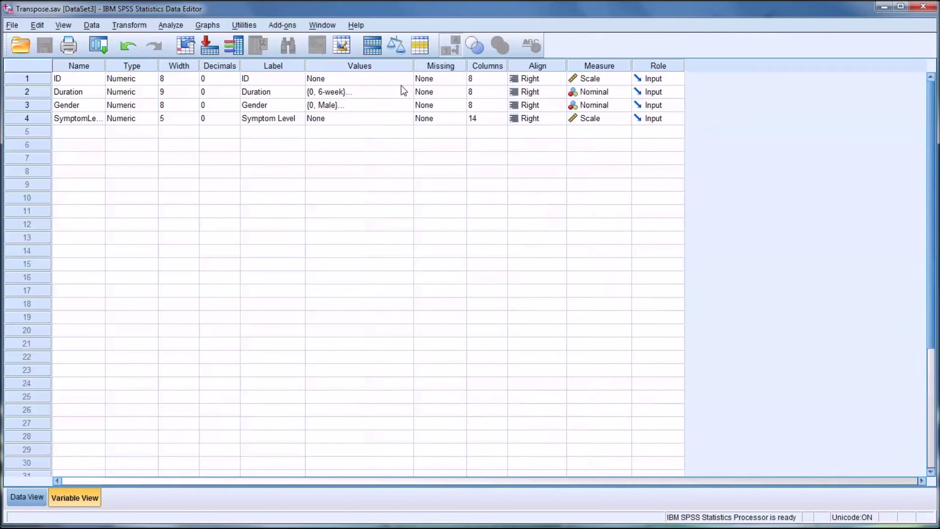
left_click(33, 498)
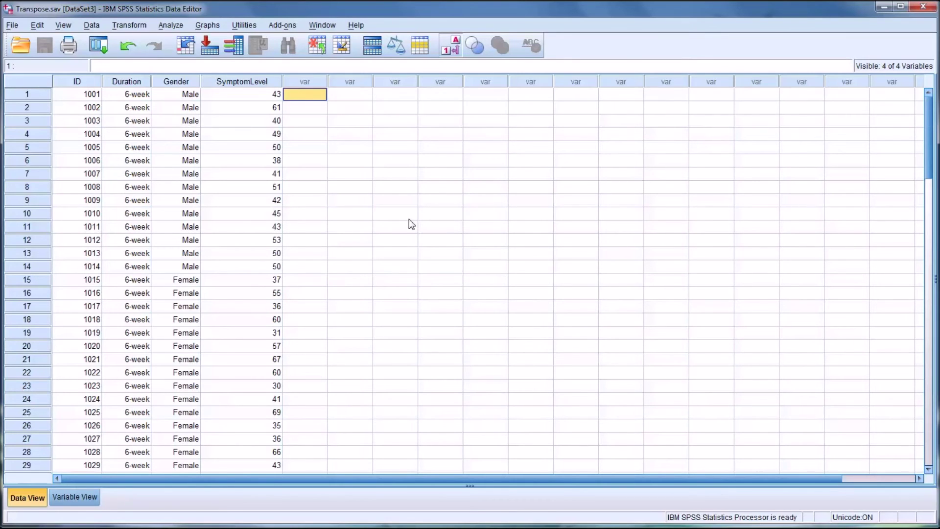
left_click(124, 80)
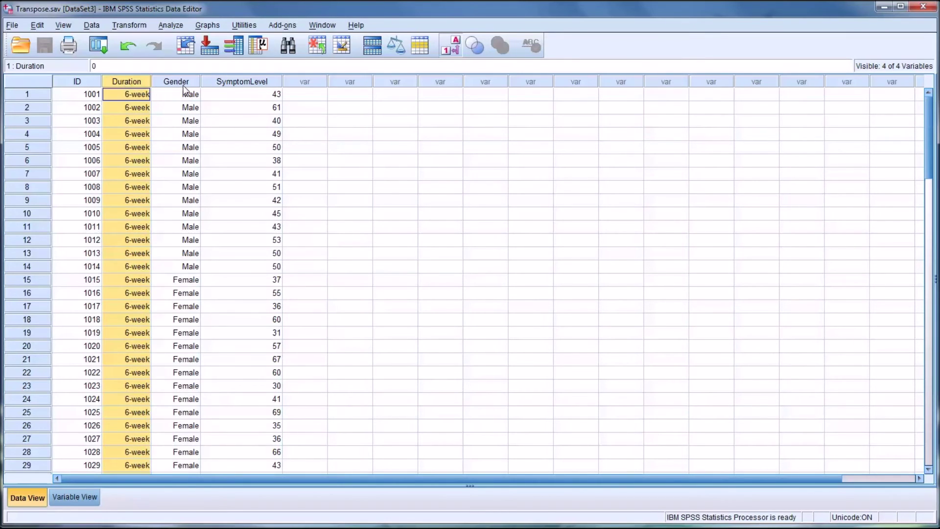
left_click(181, 83)
left_click(28, 95)
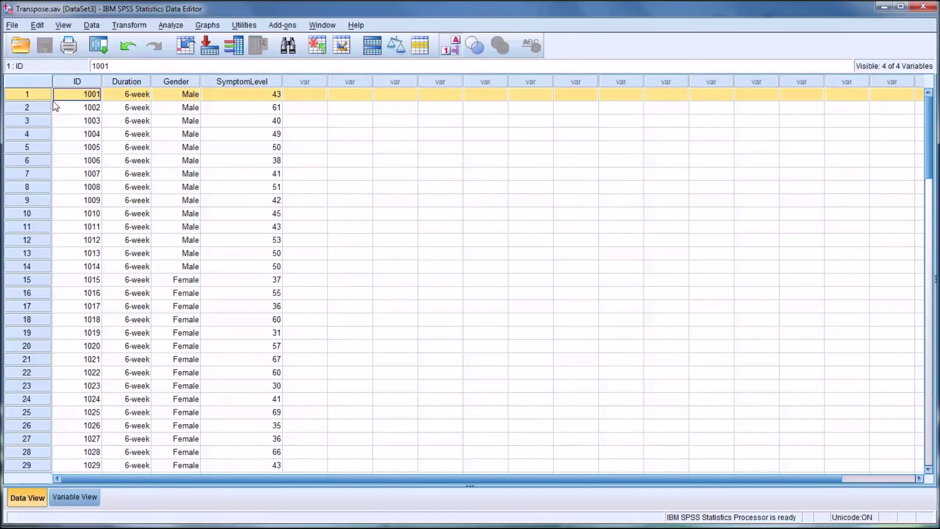
left_click(34, 109)
left_click(288, 94)
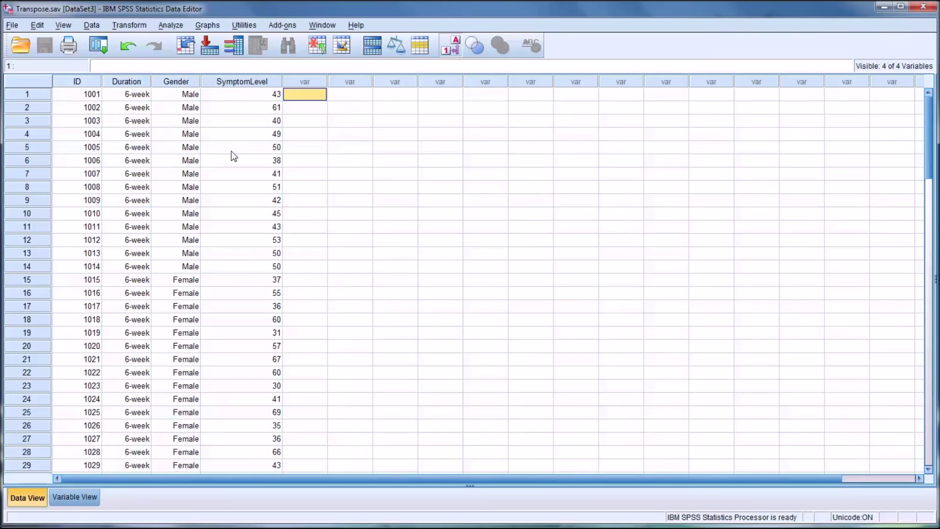
left_click(122, 107)
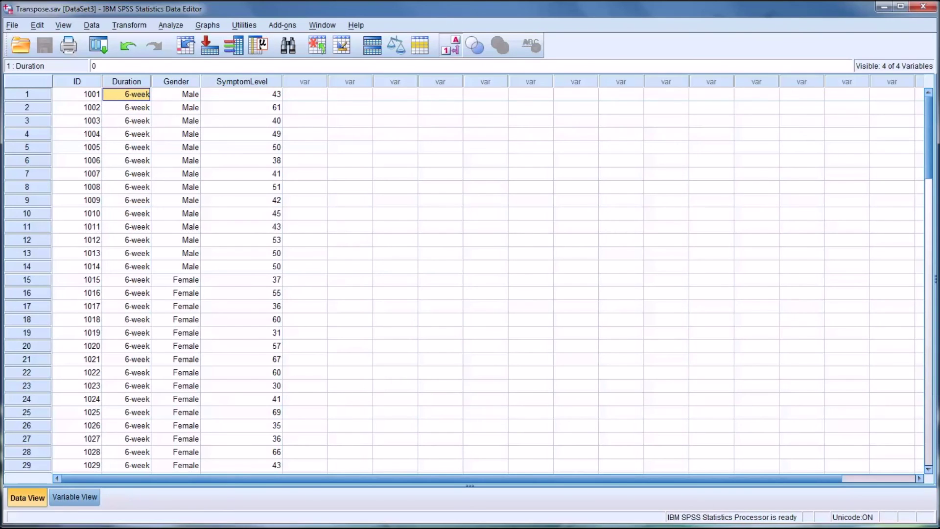